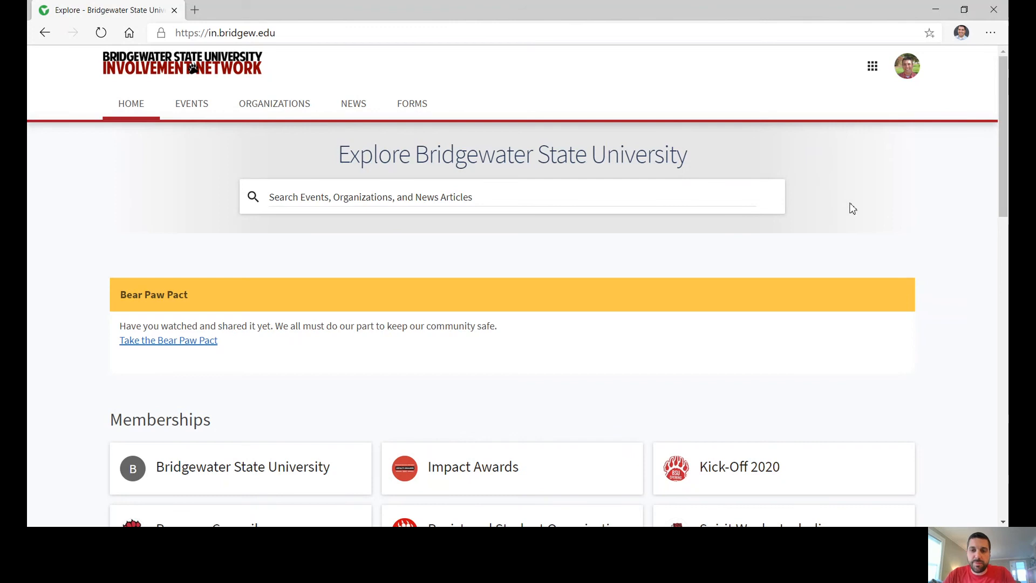
Switch to the Manage view and open the Student Involvement - BSUInvolved management page.
{"action": "scroll", "coordinate": [858, 254], "scroll_direction": "down", "scroll_amount": 1}
{"action": "scroll", "coordinate": [864, 274], "scroll_direction": "up", "scroll_amount": 1}
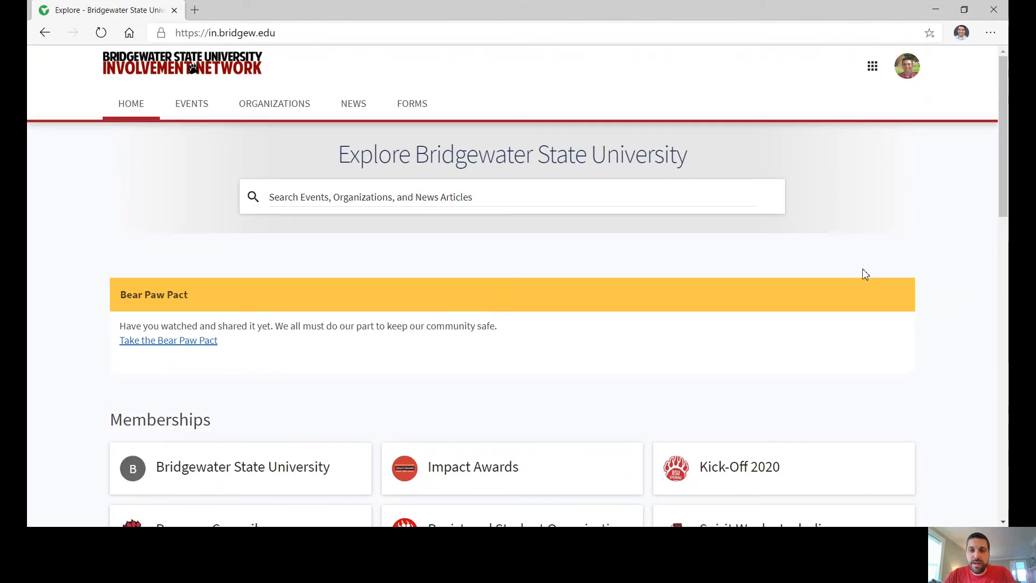
{"action": "scroll", "coordinate": [865, 274], "scroll_direction": "down", "scroll_amount": 1}
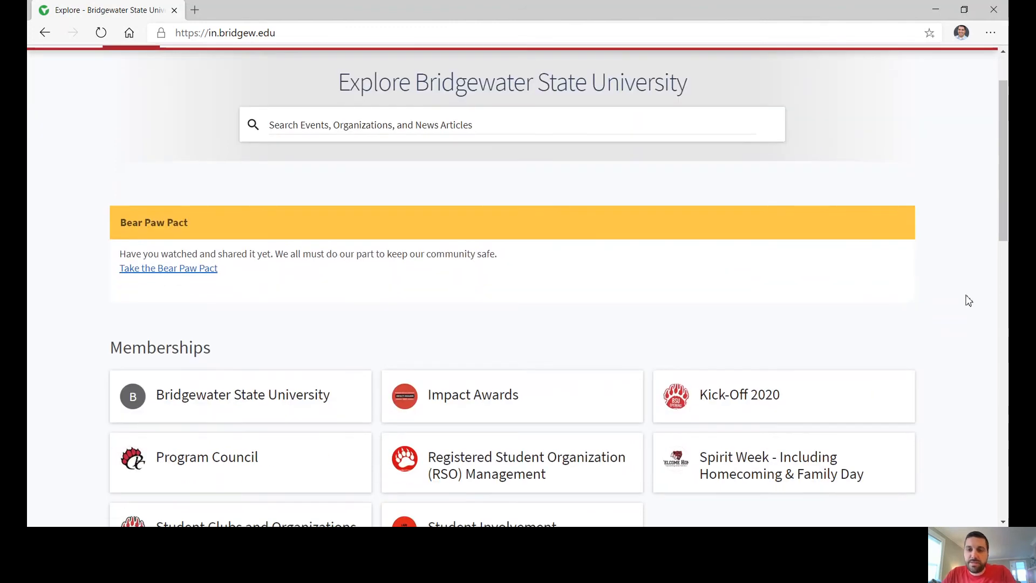
{"action": "scroll", "coordinate": [969, 300], "scroll_direction": "down", "scroll_amount": 1}
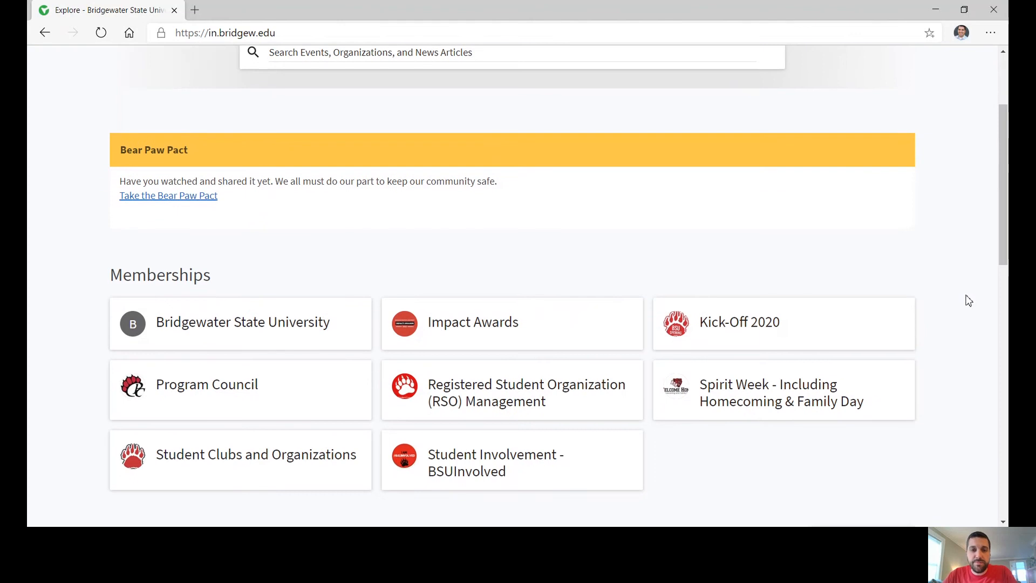
{"action": "left_click", "coordinate": [506, 467]}
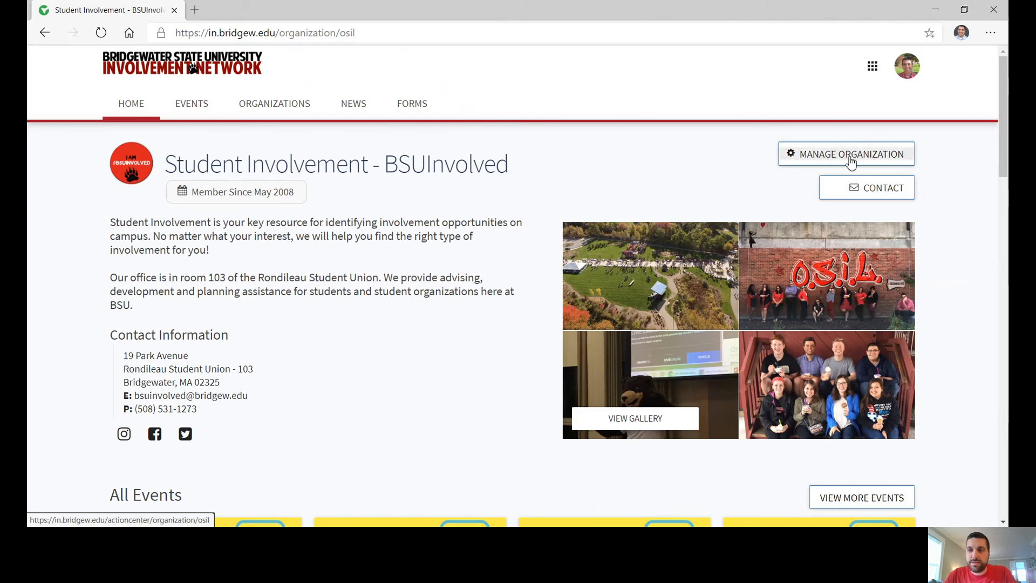
{"action": "left_click", "coordinate": [873, 67]}
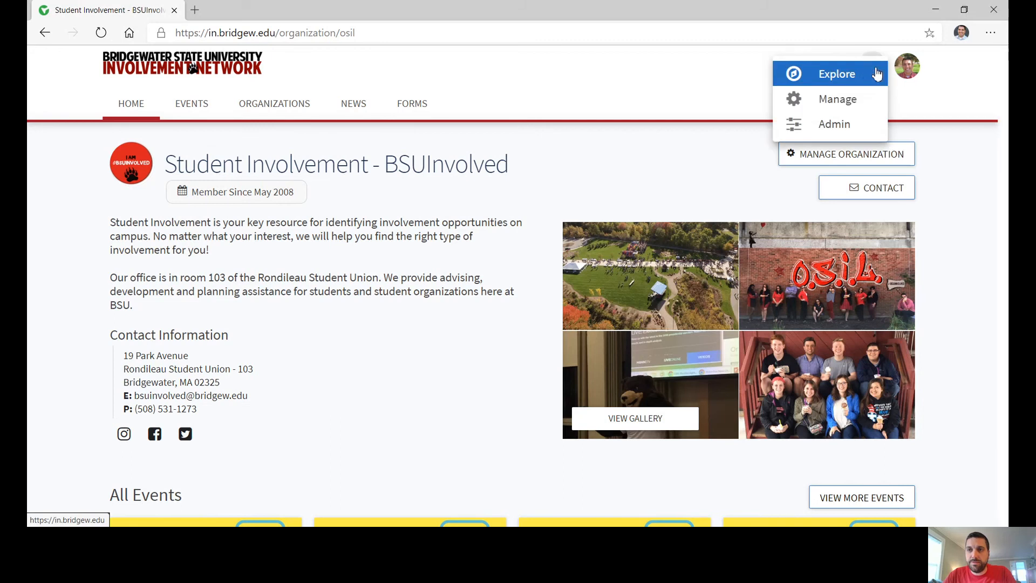
{"action": "left_click", "coordinate": [845, 100]}
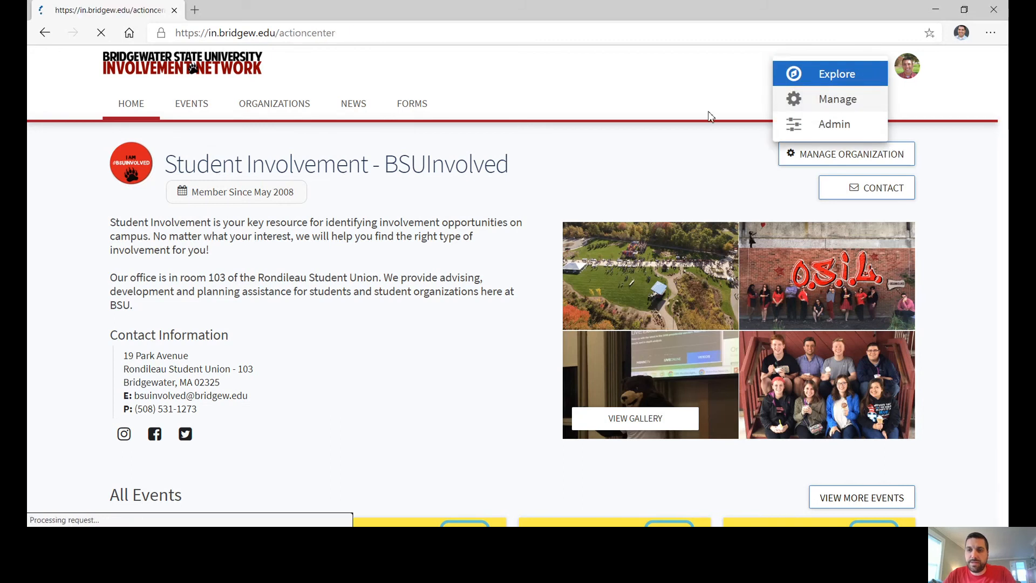
{"action": "scroll", "coordinate": [538, 344], "scroll_direction": "down", "scroll_amount": 4}
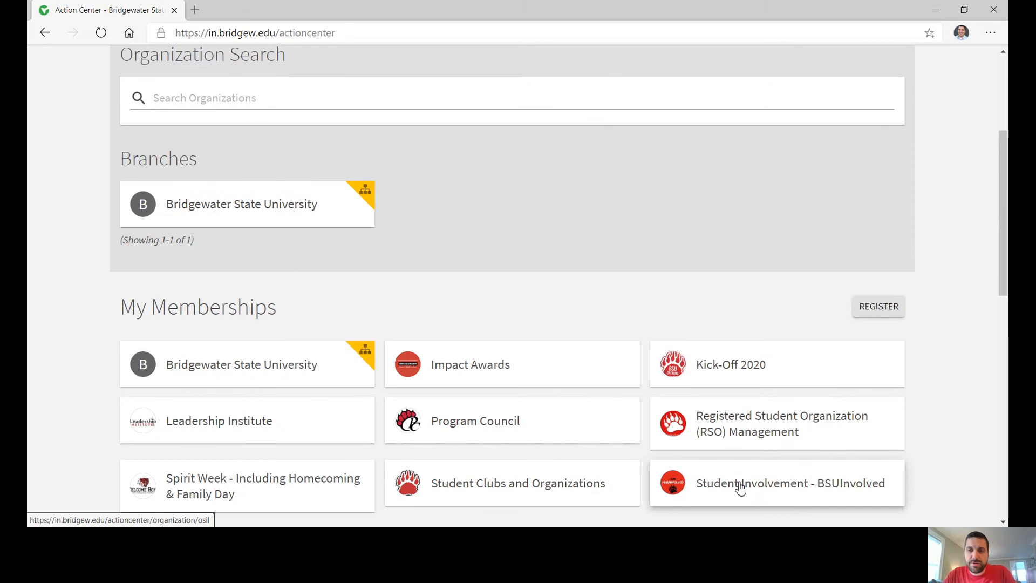
{"action": "left_click", "coordinate": [740, 487]}
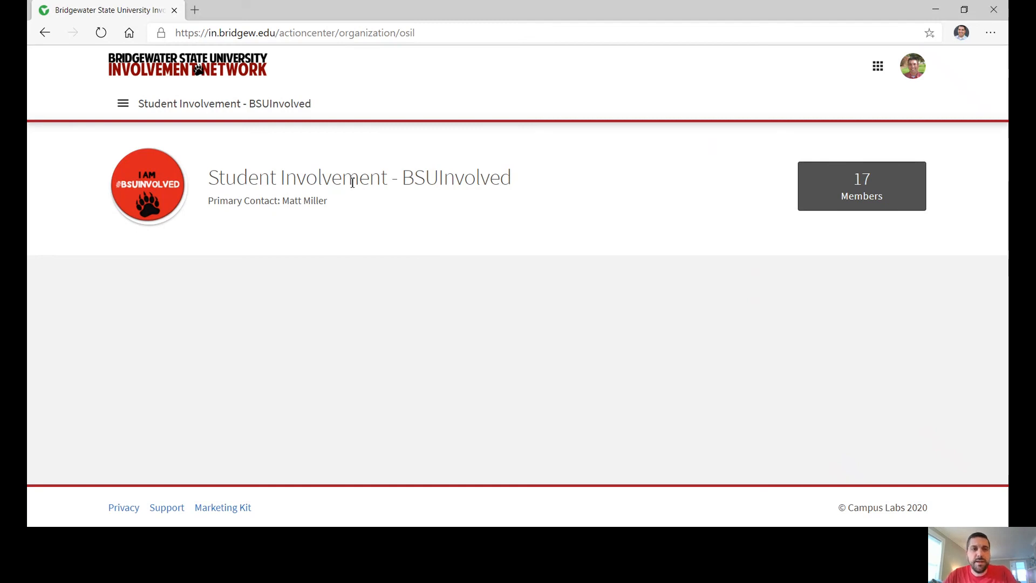
Open the organization's Roster from the tools menu to view members and their positions.
{"action": "left_click", "coordinate": [123, 108]}
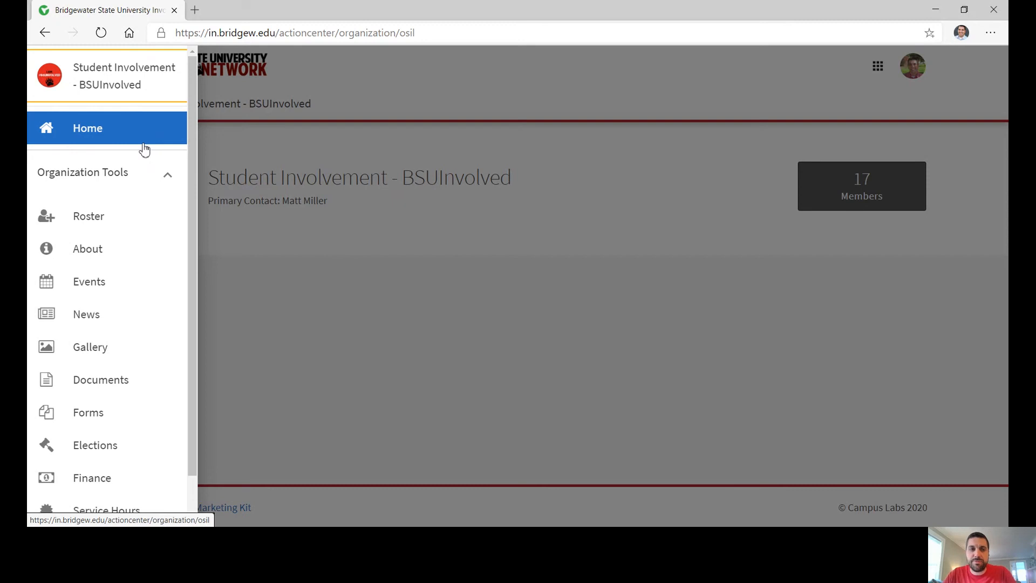
{"action": "left_click", "coordinate": [92, 228]}
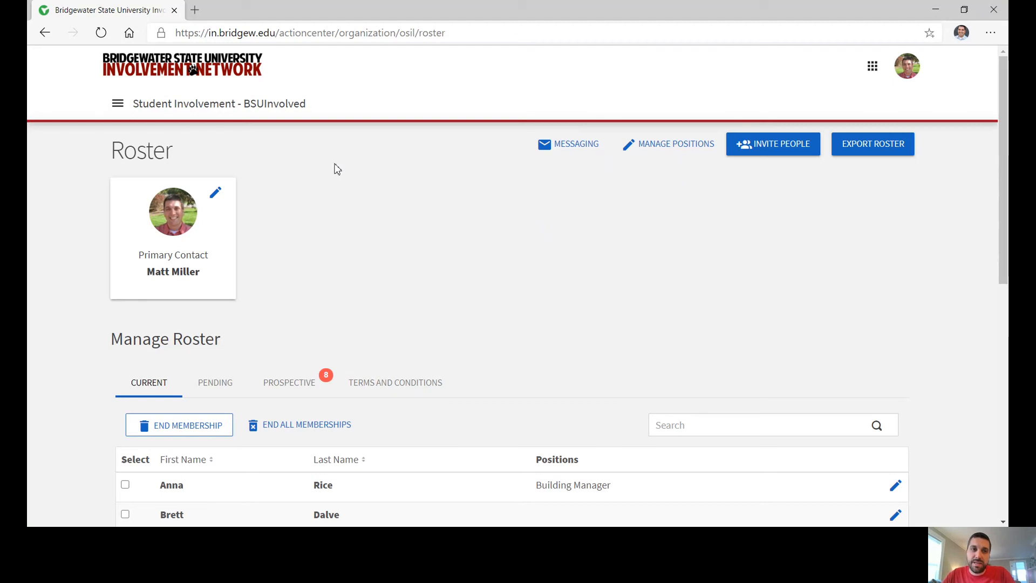
{"action": "left_click", "coordinate": [118, 103]}
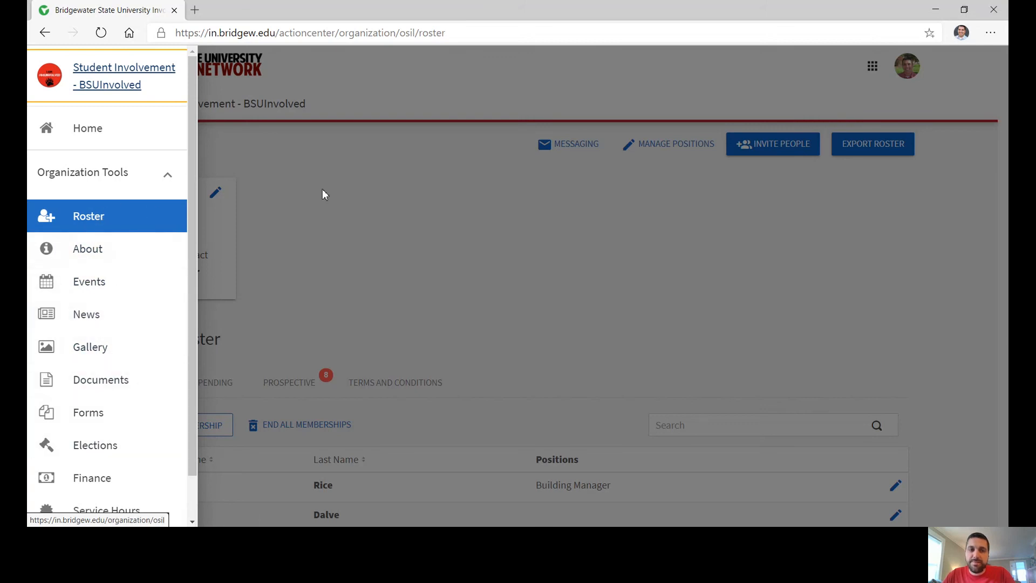
{"action": "left_click", "coordinate": [359, 207]}
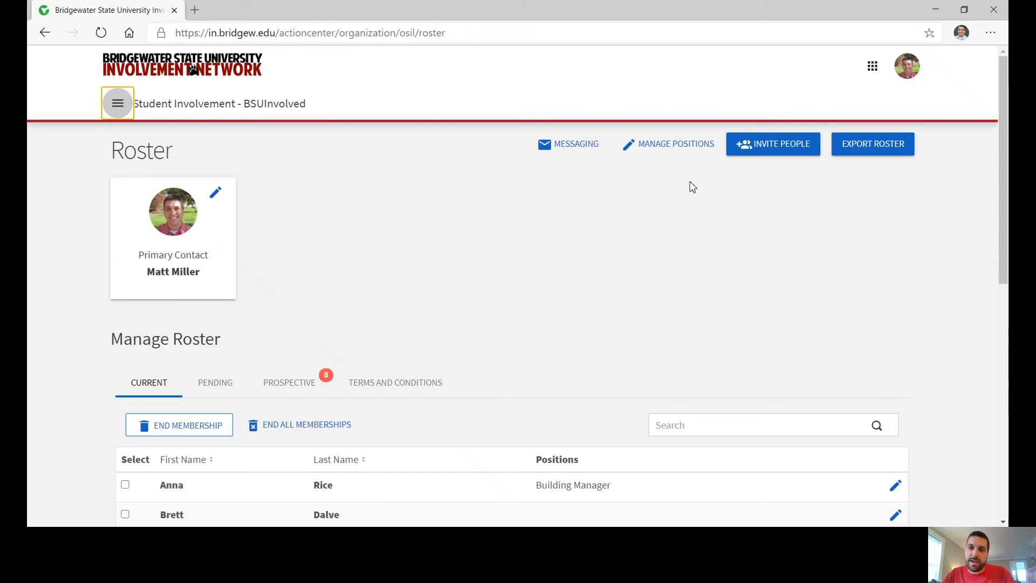
Start a new position from the Manage Positions list.
{"action": "left_click", "coordinate": [681, 149]}
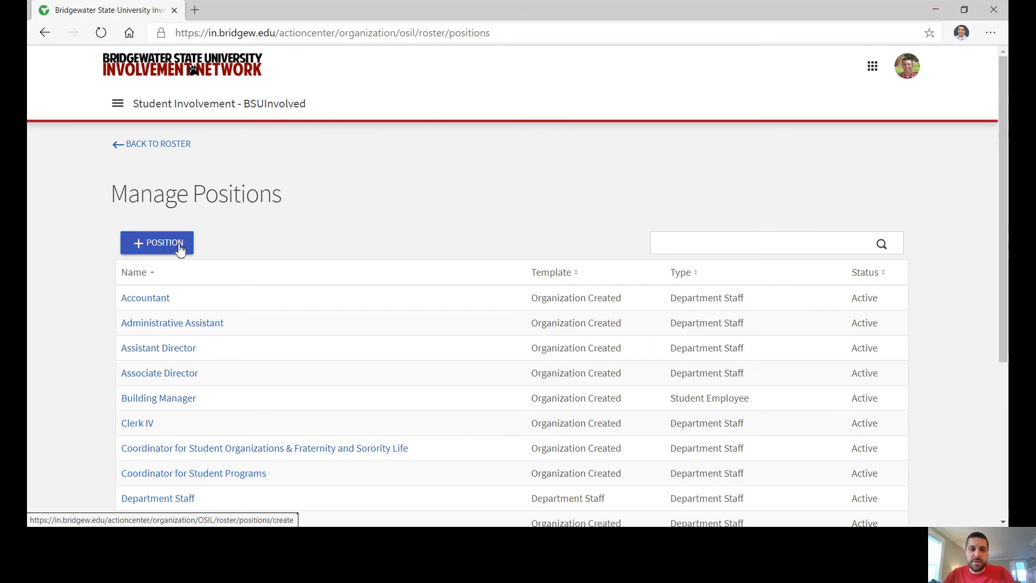
{"action": "left_click", "coordinate": [157, 249]}
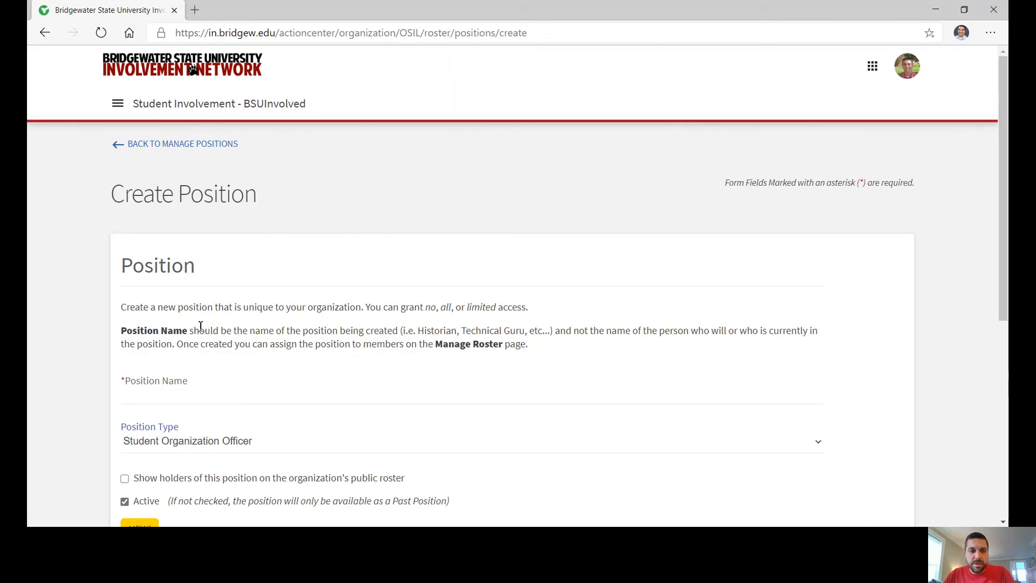
Name the position 'Test Position', leaving its type as Student Organization Officer.
{"action": "left_click", "coordinate": [154, 398]}
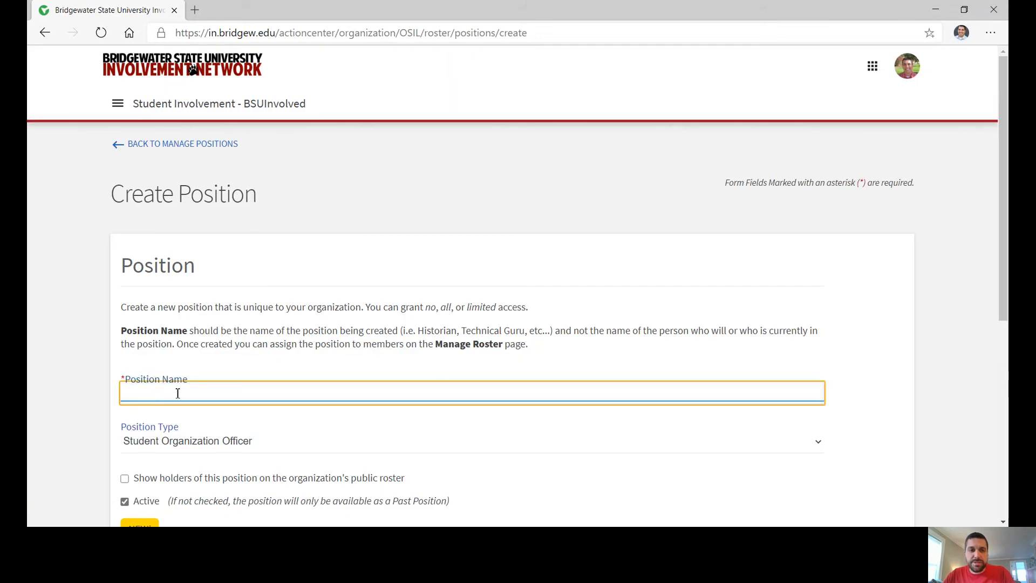
{"action": "scroll", "coordinate": [141, 332], "scroll_direction": "down", "scroll_amount": 1}
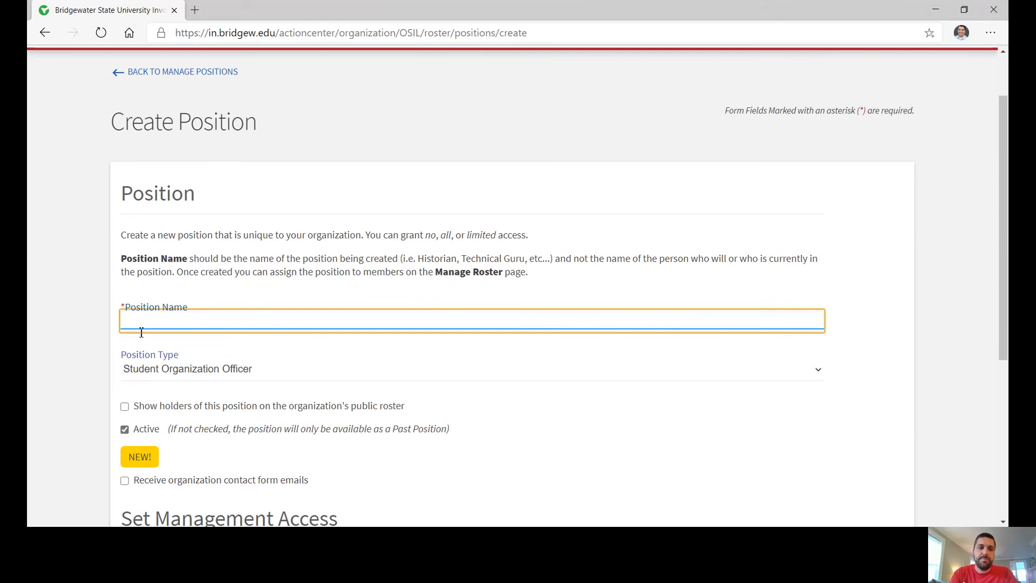
{"action": "type", "text": "Test Position"}
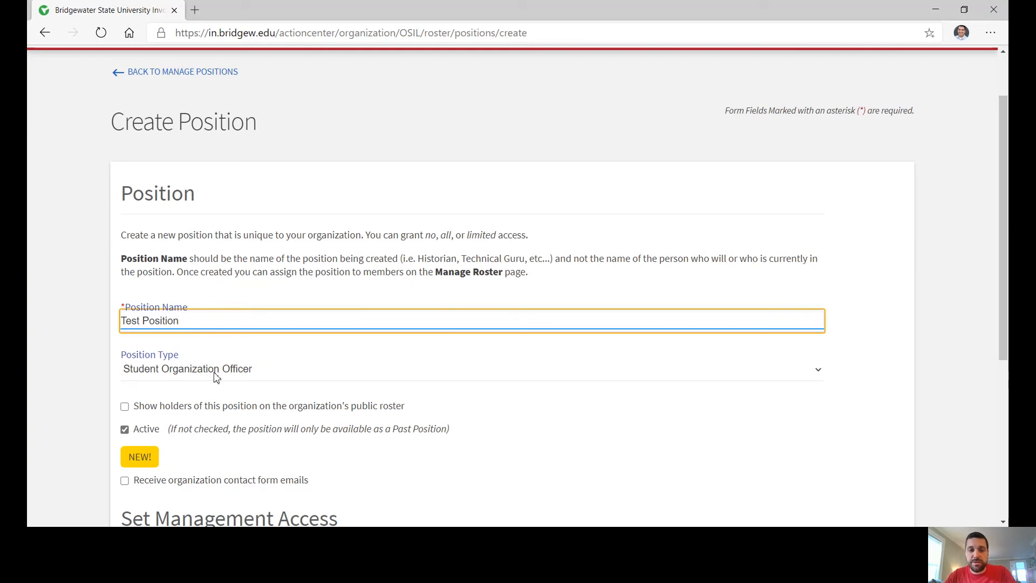
{"action": "key", "text": "Tab"}
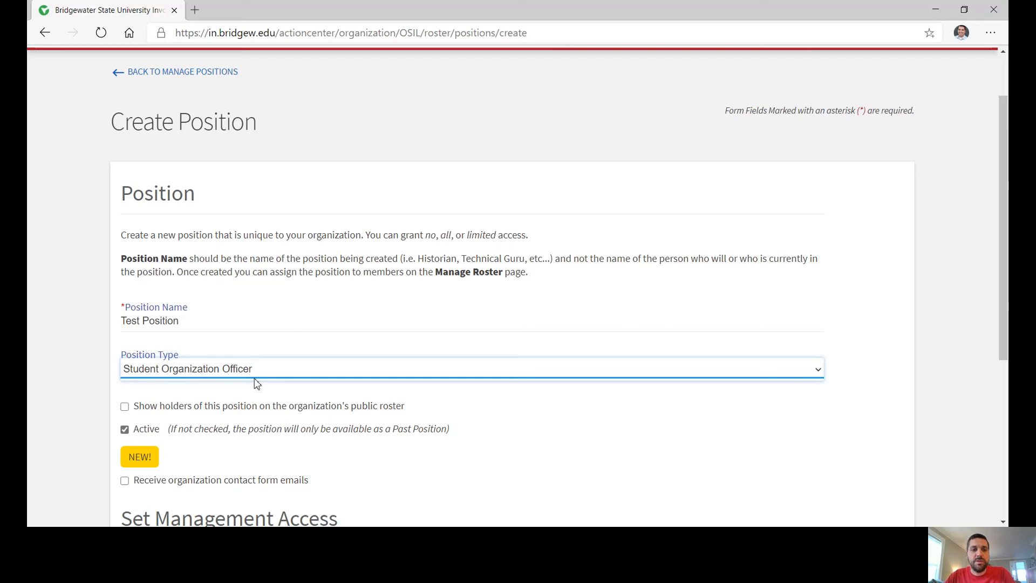
{"action": "scroll", "coordinate": [114, 349], "scroll_direction": "down", "scroll_amount": 1}
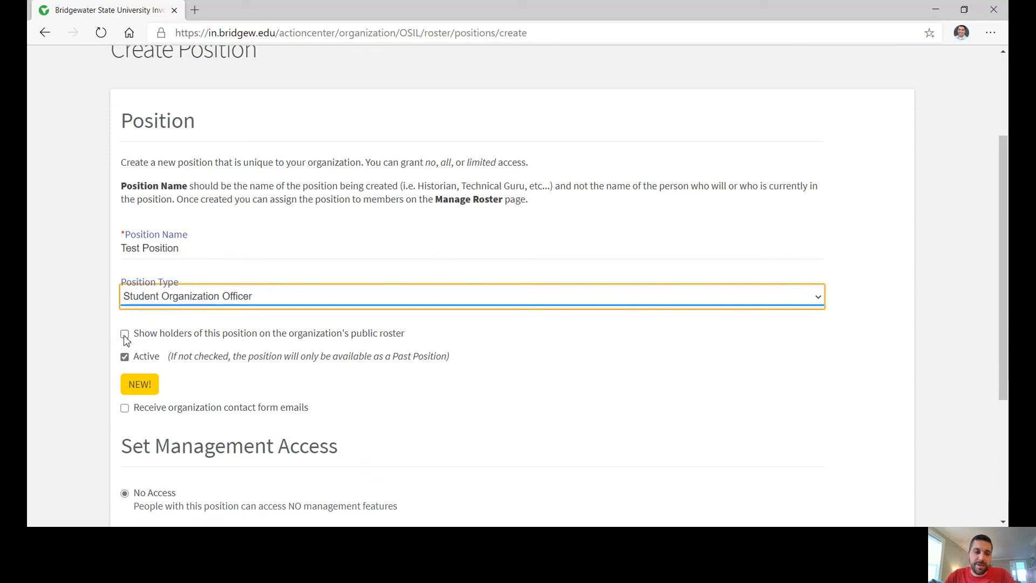
{"action": "left_click", "coordinate": [125, 357]}
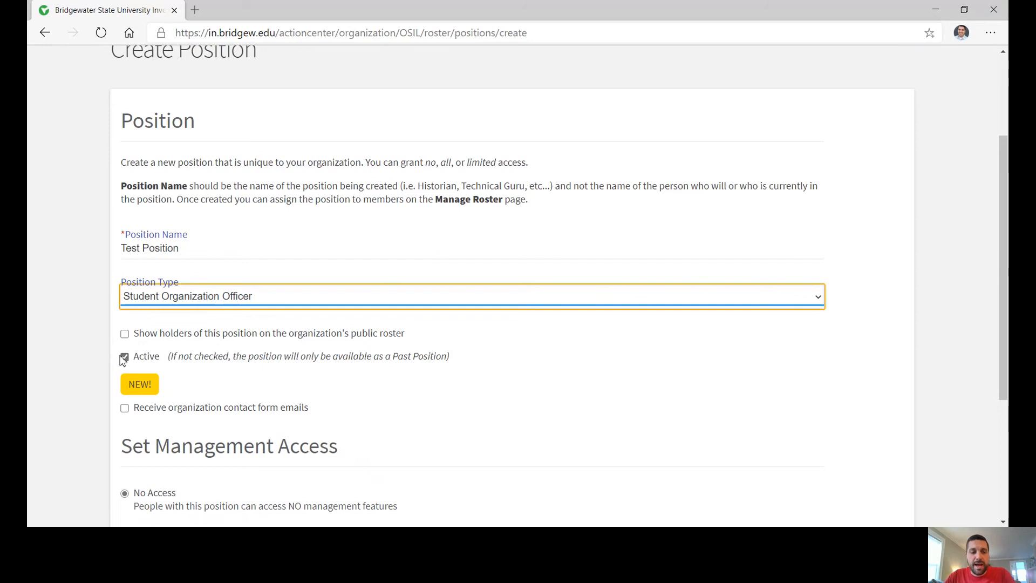
{"action": "left_click", "coordinate": [125, 358]}
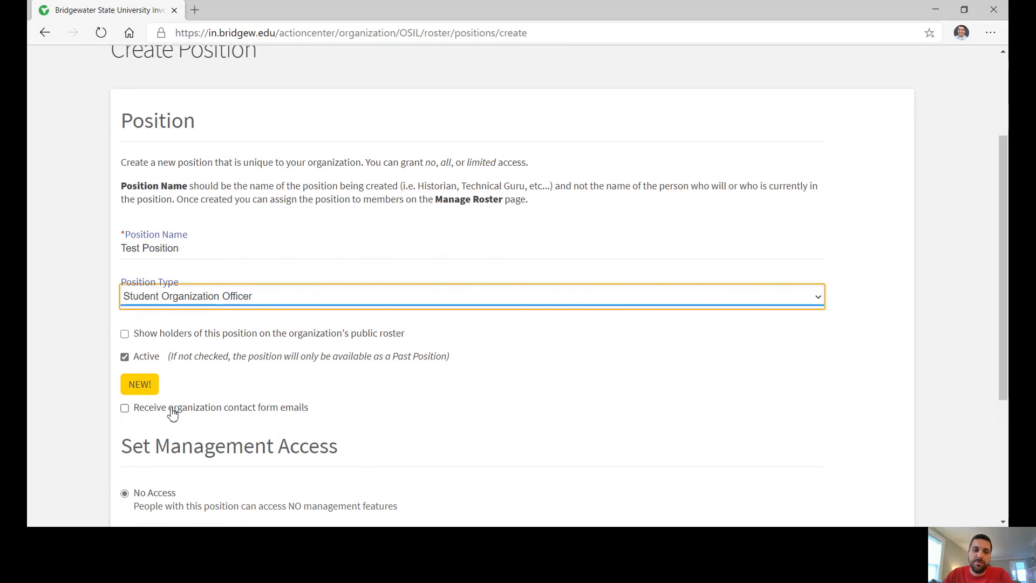
{"action": "scroll", "coordinate": [86, 410], "scroll_direction": "down", "scroll_amount": 1}
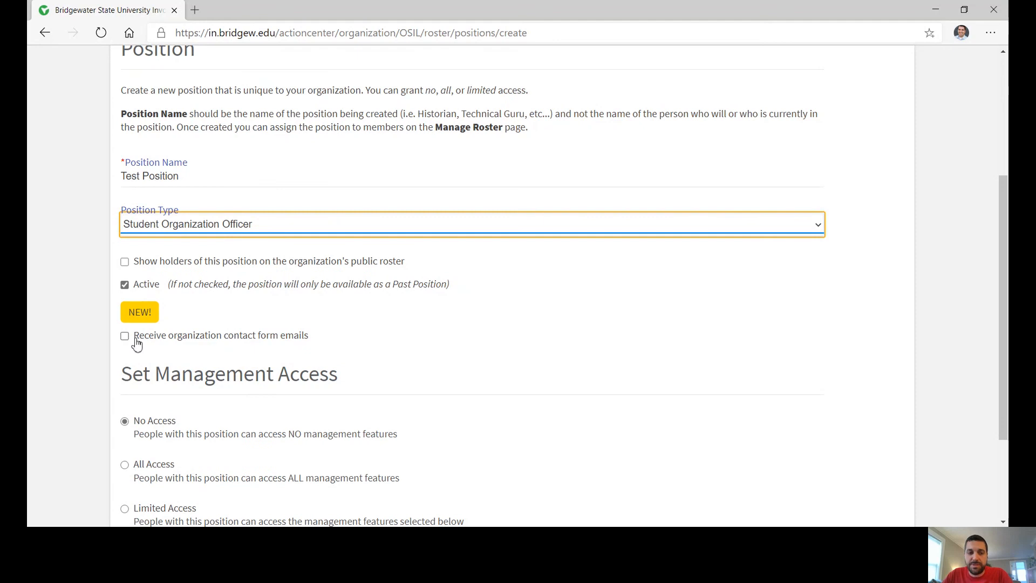
{"action": "scroll", "coordinate": [58, 364], "scroll_direction": "down", "scroll_amount": 1}
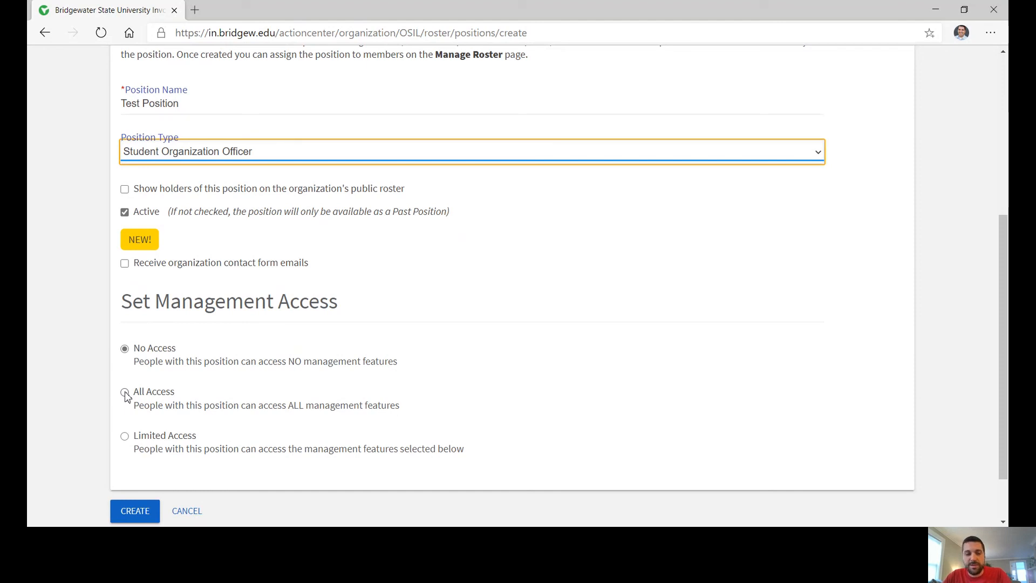
Choose Limited Access, keeping the Events, Documents and other feature permissions at None.
{"action": "left_click", "coordinate": [124, 436]}
{"action": "scroll", "coordinate": [218, 411], "scroll_direction": "down", "scroll_amount": 3}
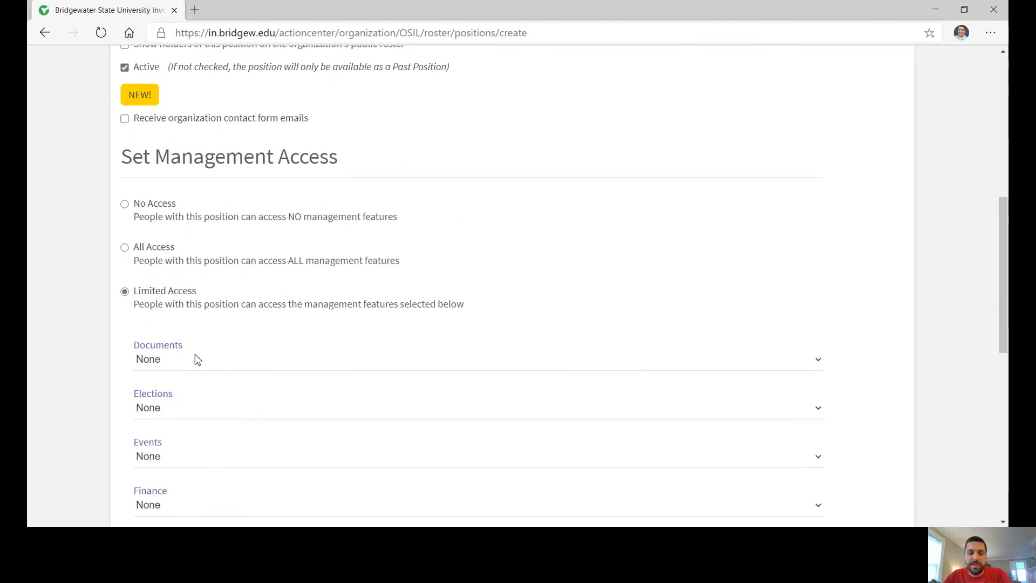
{"action": "scroll", "coordinate": [243, 353], "scroll_direction": "down", "scroll_amount": 1}
{"action": "left_click", "coordinate": [194, 389]}
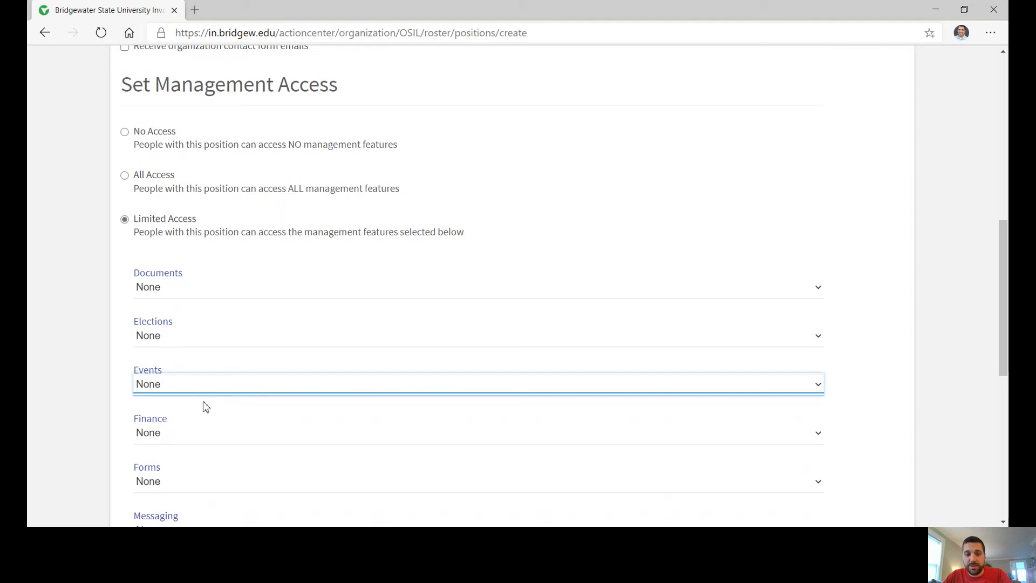
{"action": "left_click", "coordinate": [183, 374]}
{"action": "left_click", "coordinate": [183, 288]}
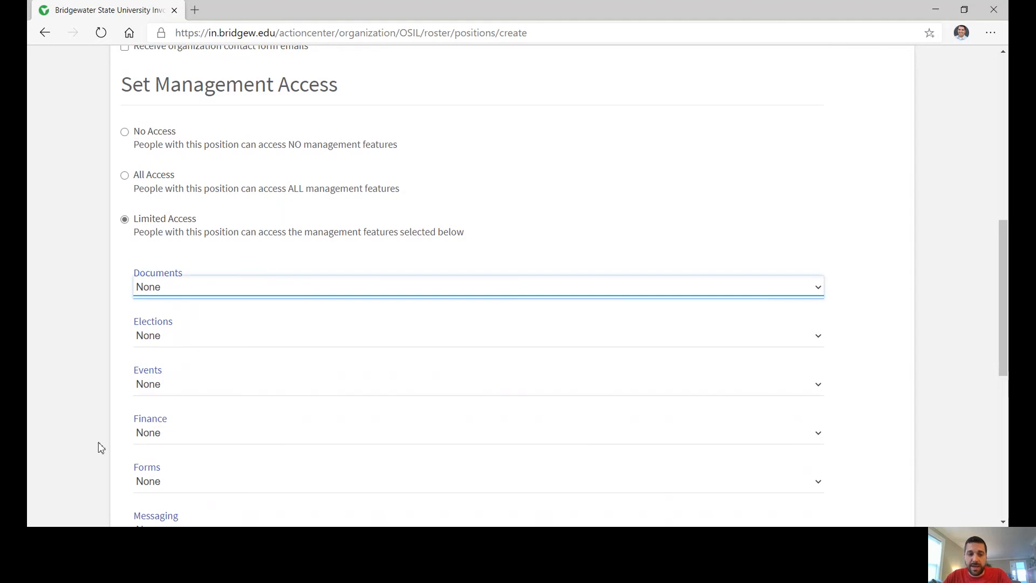
{"action": "left_click", "coordinate": [128, 435]}
{"action": "scroll", "coordinate": [127, 436], "scroll_direction": "down", "scroll_amount": 3}
{"action": "scroll", "coordinate": [122, 389], "scroll_direction": "down", "scroll_amount": 3}
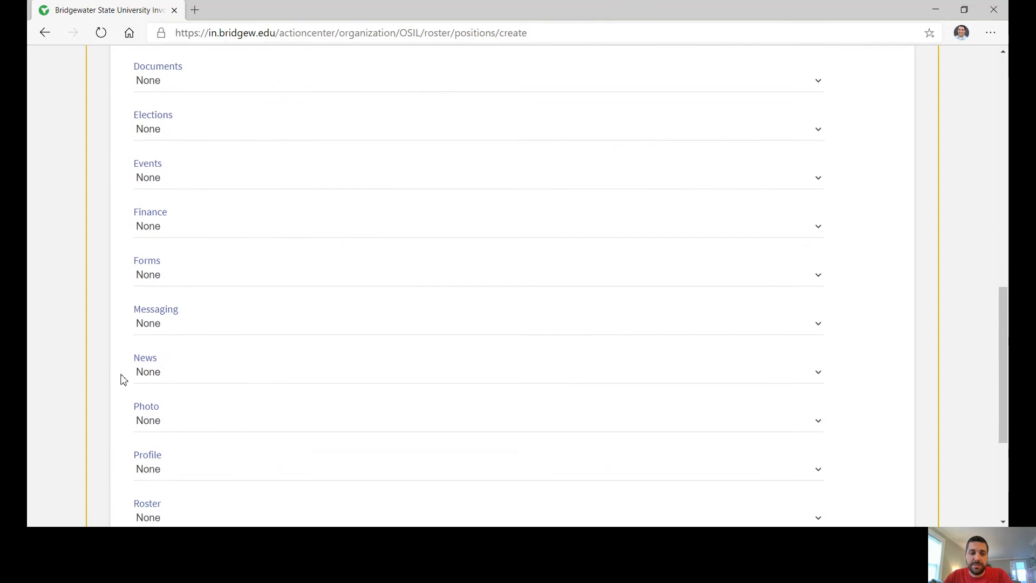
{"action": "scroll", "coordinate": [206, 485], "scroll_direction": "down", "scroll_amount": 2}
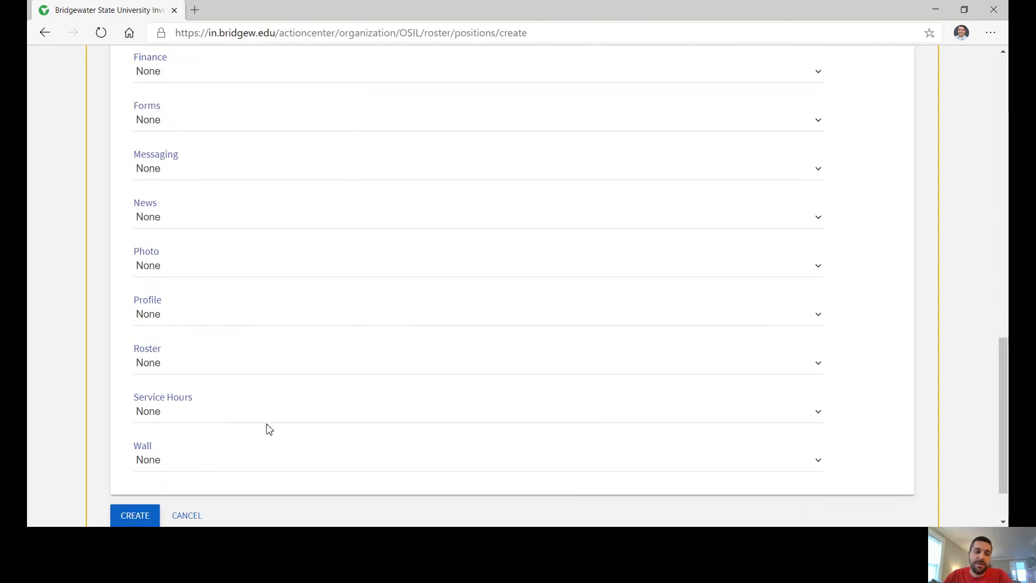
{"action": "scroll", "coordinate": [272, 425], "scroll_direction": "up", "scroll_amount": 3}
{"action": "scroll", "coordinate": [270, 423], "scroll_direction": "up", "scroll_amount": 4}
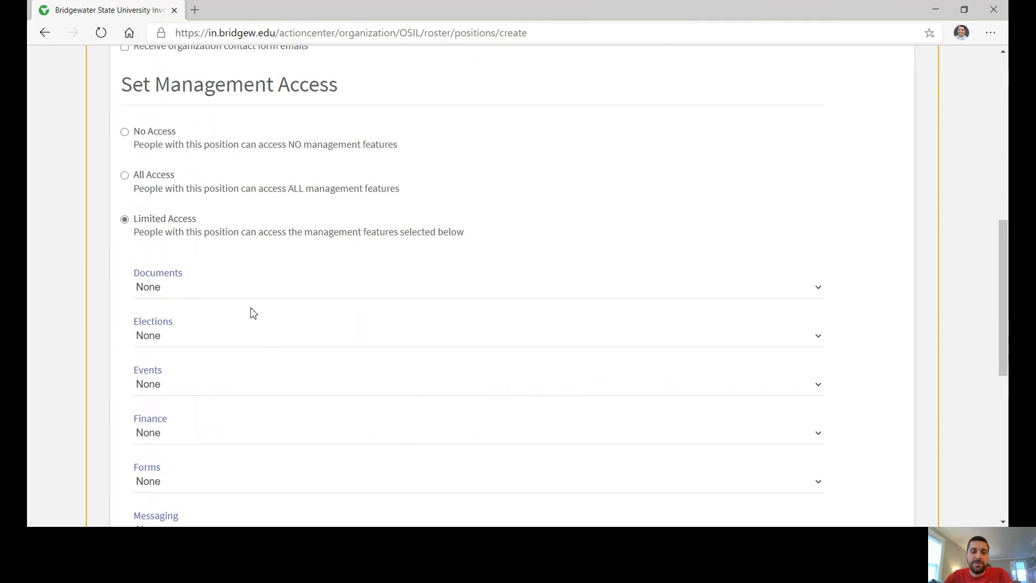
Go back through Manage Positions to the organization's Roster page.
{"action": "scroll", "coordinate": [240, 262], "scroll_direction": "up", "scroll_amount": 2}
{"action": "scroll", "coordinate": [240, 262], "scroll_direction": "up", "scroll_amount": 10}
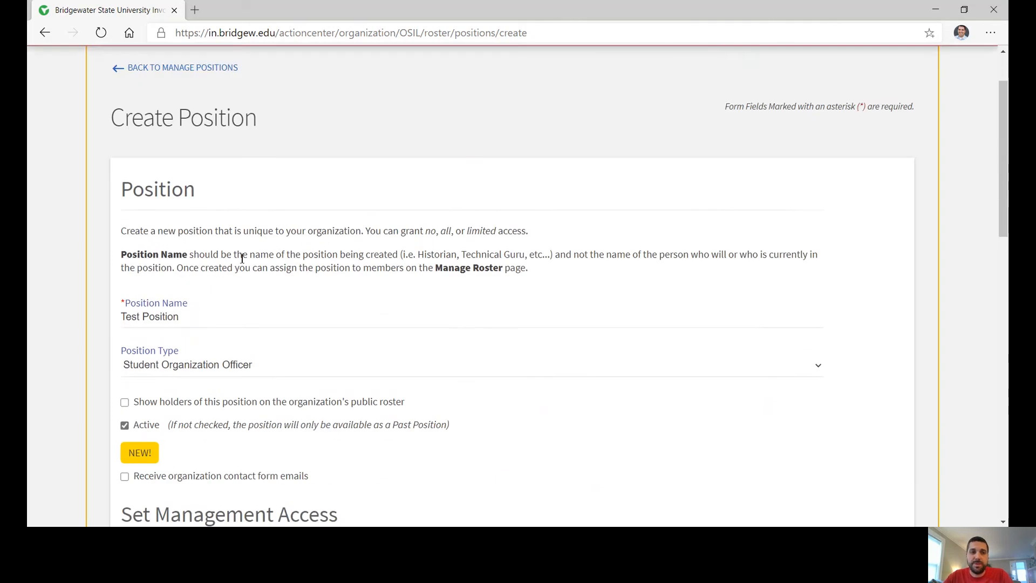
{"action": "left_click", "coordinate": [195, 146]}
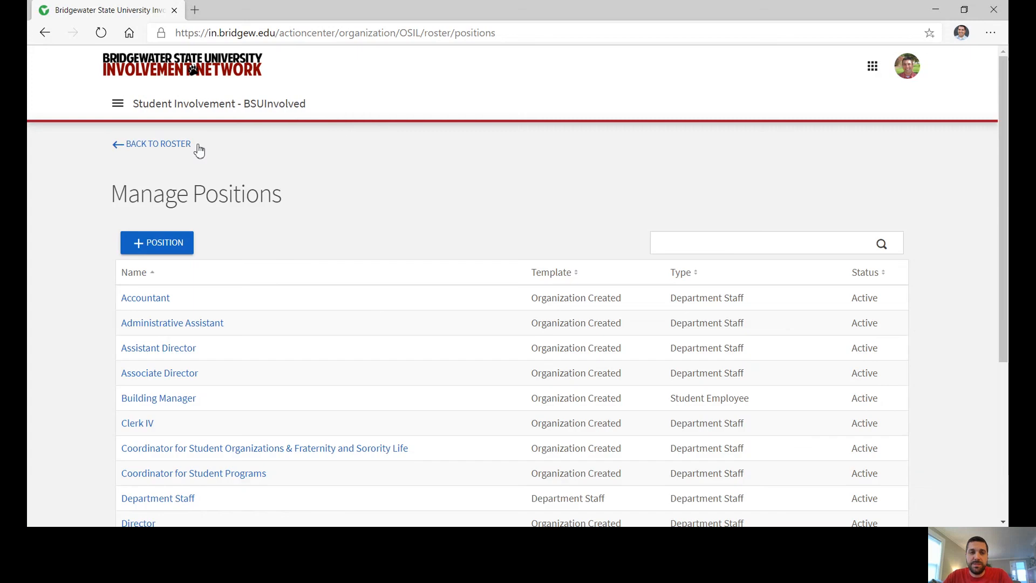
{"action": "left_click", "coordinate": [186, 146]}
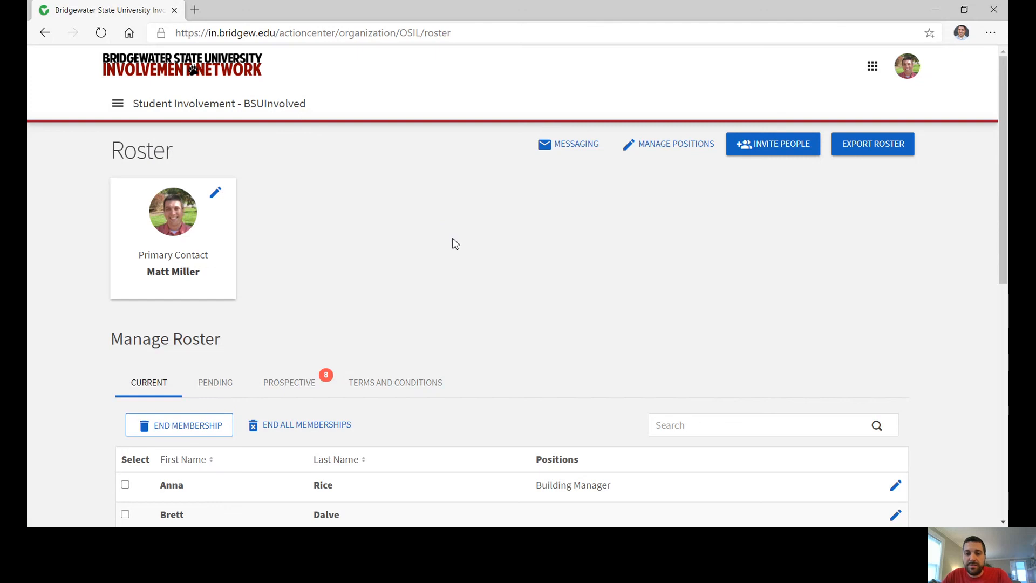
{"action": "scroll", "coordinate": [451, 242], "scroll_direction": "down", "scroll_amount": 1}
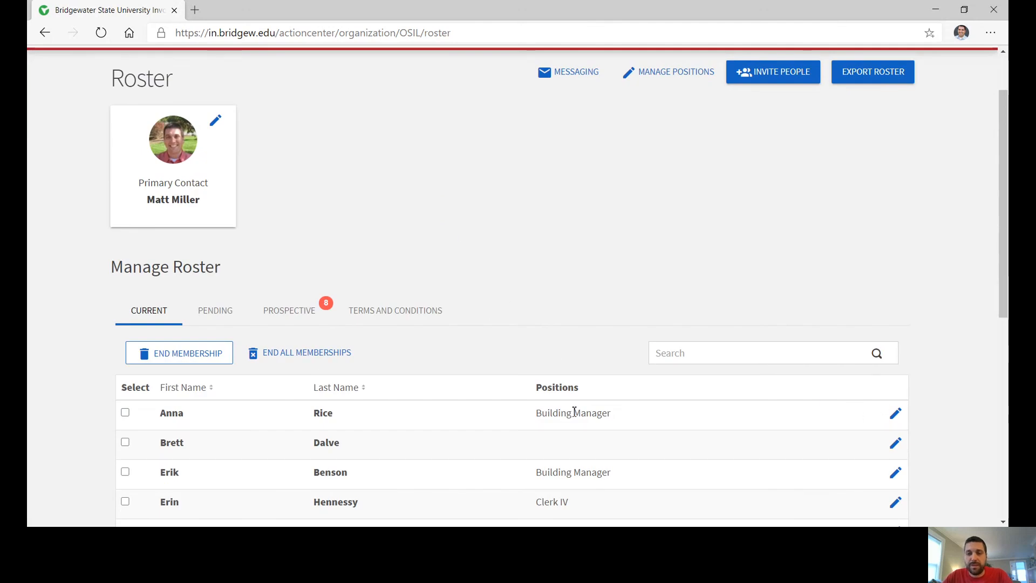
{"action": "left_click", "coordinate": [897, 419]}
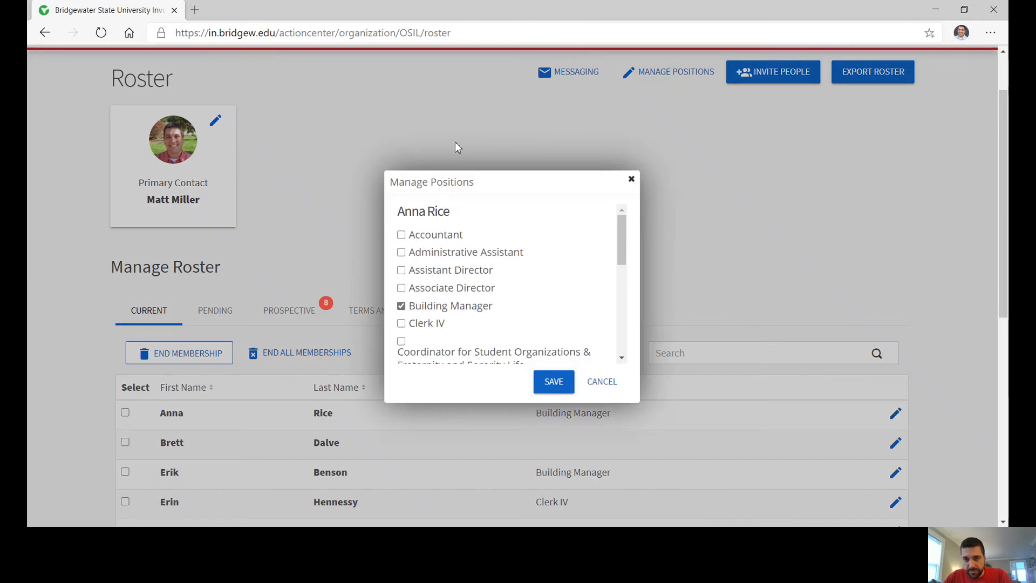
{"action": "left_click", "coordinate": [402, 235]}
{"action": "left_click", "coordinate": [401, 252]}
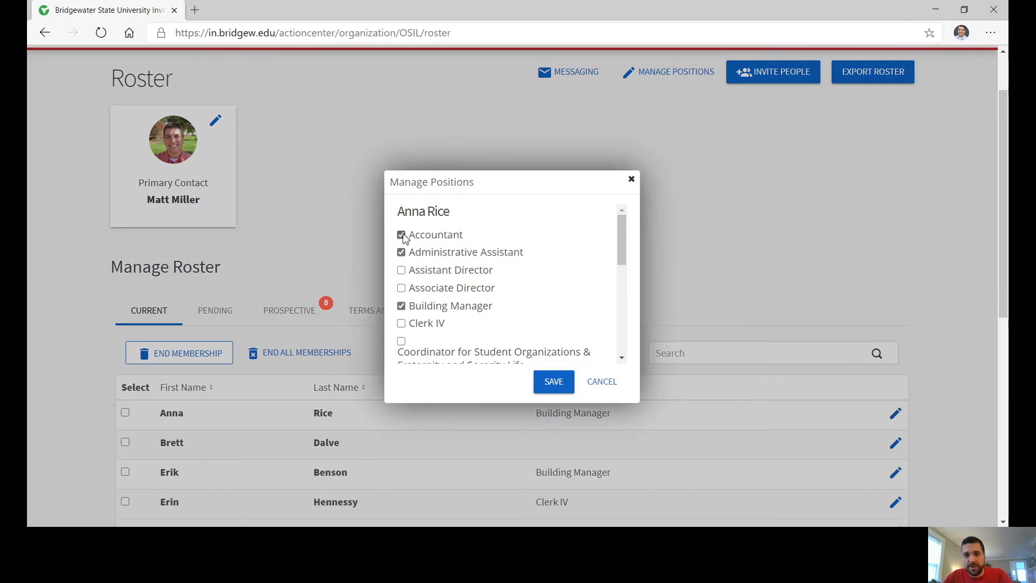
{"action": "left_click", "coordinate": [401, 236]}
{"action": "left_click", "coordinate": [401, 254]}
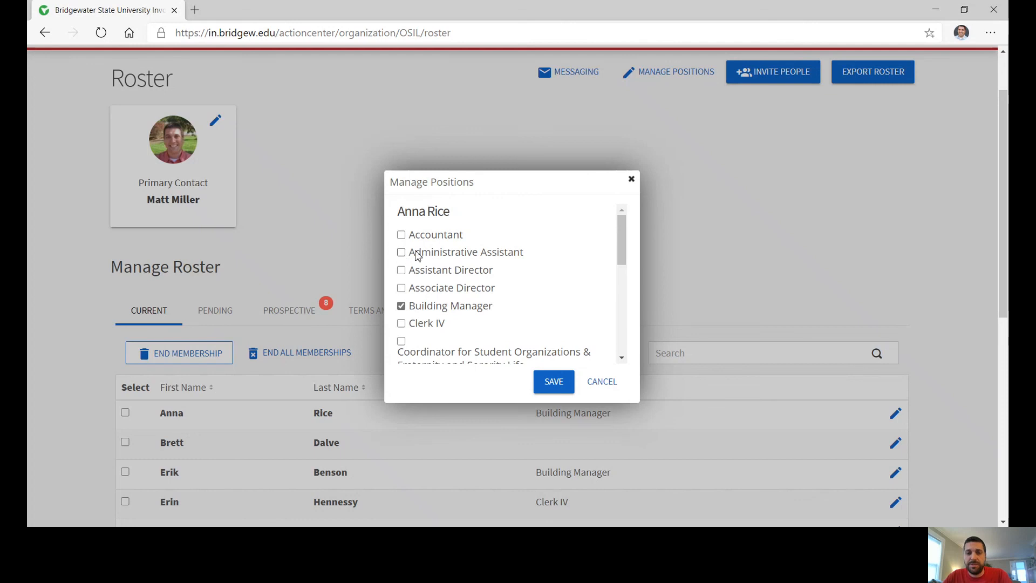
{"action": "left_click", "coordinate": [610, 384]}
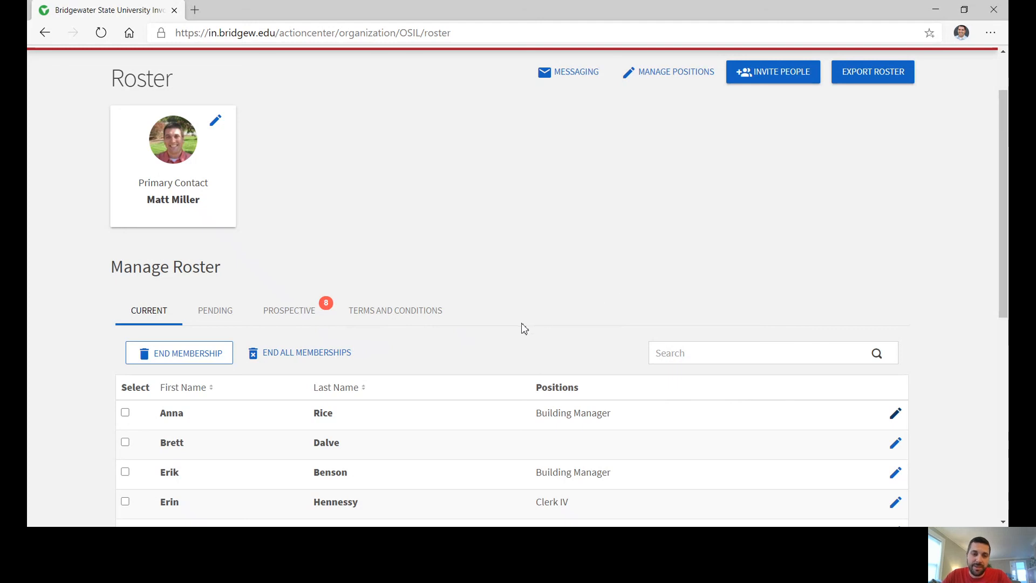
{"action": "scroll", "coordinate": [679, 241], "scroll_direction": "up", "scroll_amount": 2}
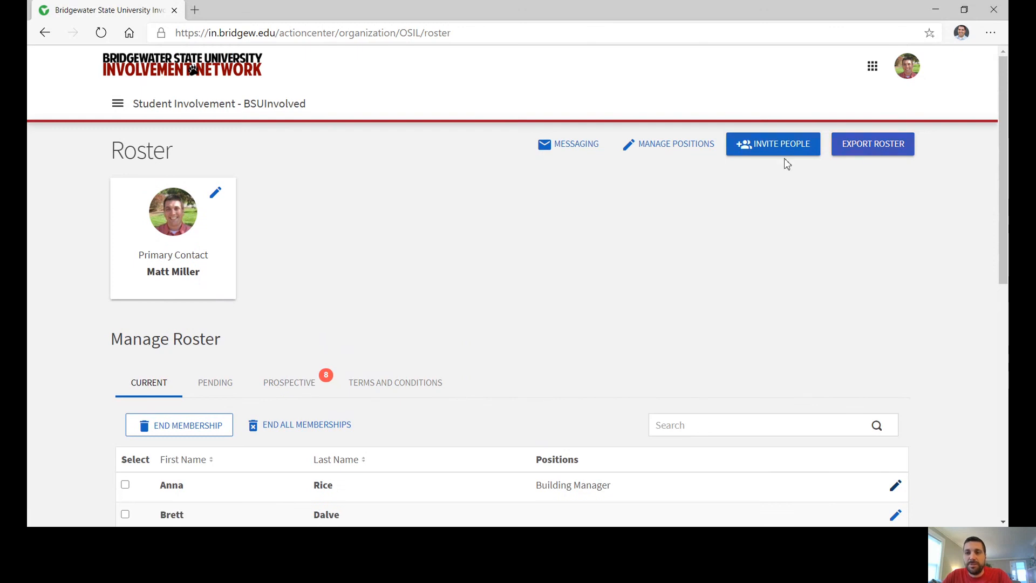
On the Invite People page, enter a school e-mail address to invite.
{"action": "left_click", "coordinate": [811, 150]}
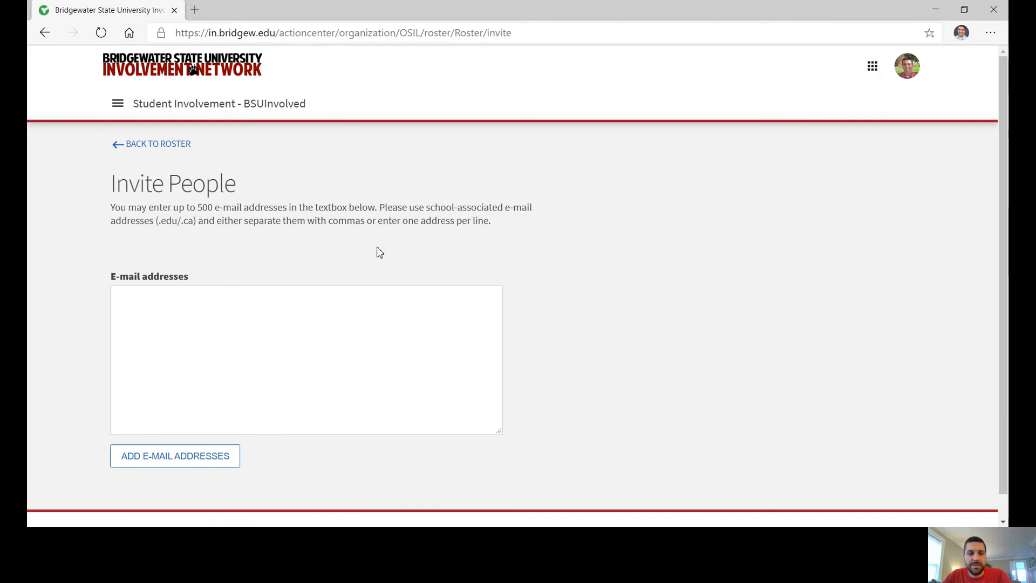
{"action": "left_click", "coordinate": [262, 304]}
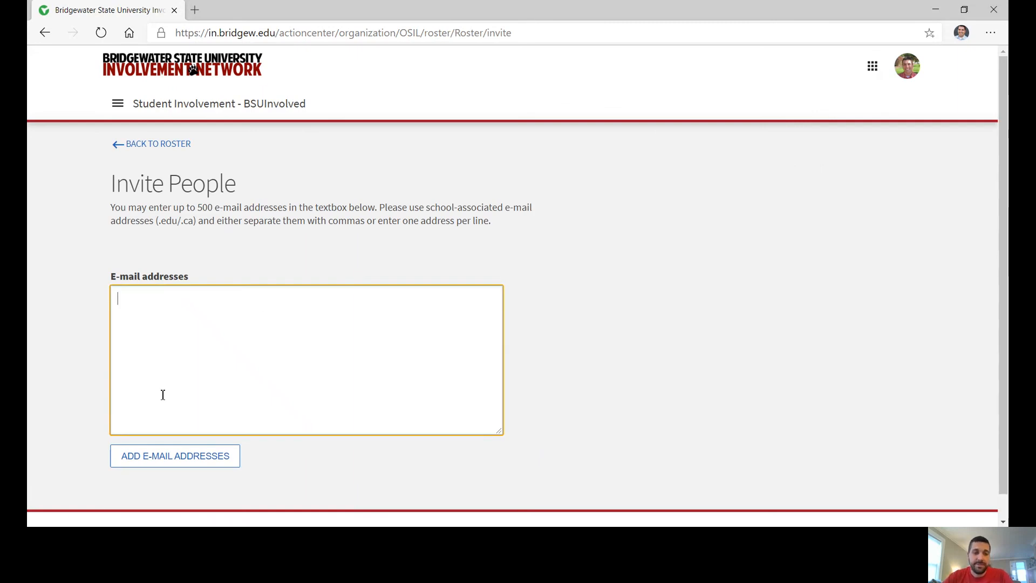
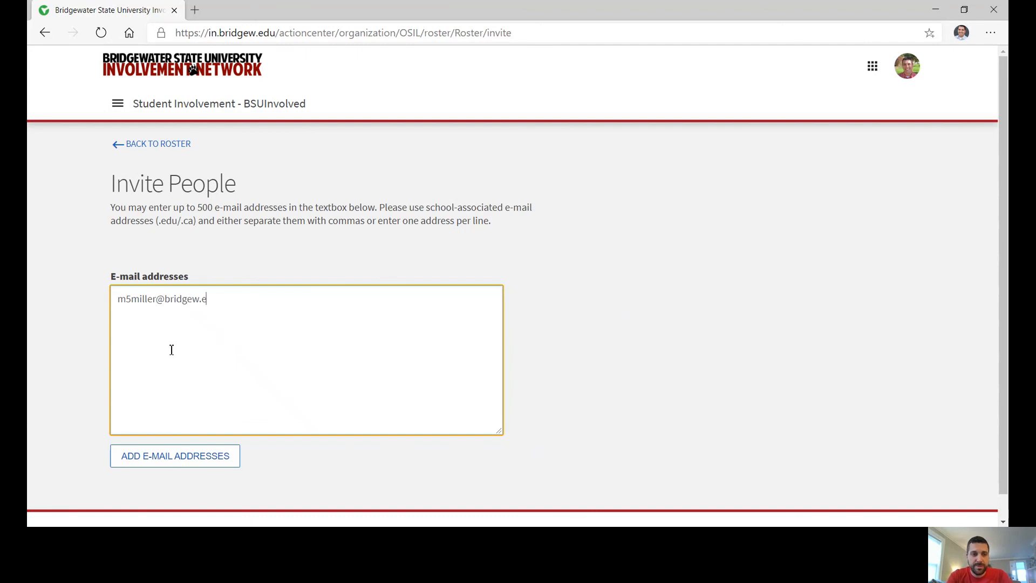
{"action": "left_click", "coordinate": [194, 456]}
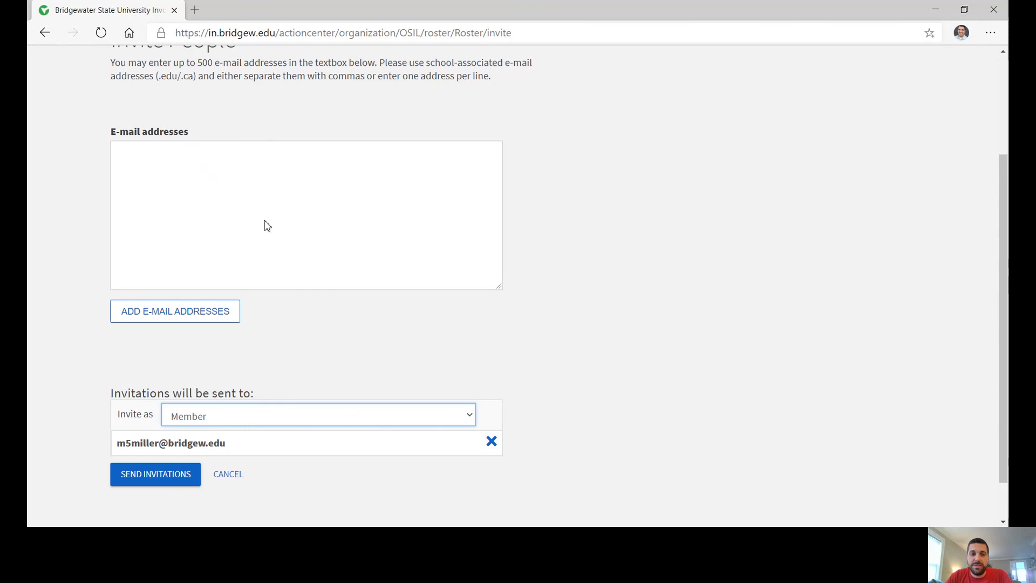
Queue the school e-mail address as a Member invitation, noting the one-address-per-line rule.
{"action": "left_click", "coordinate": [535, 315]}
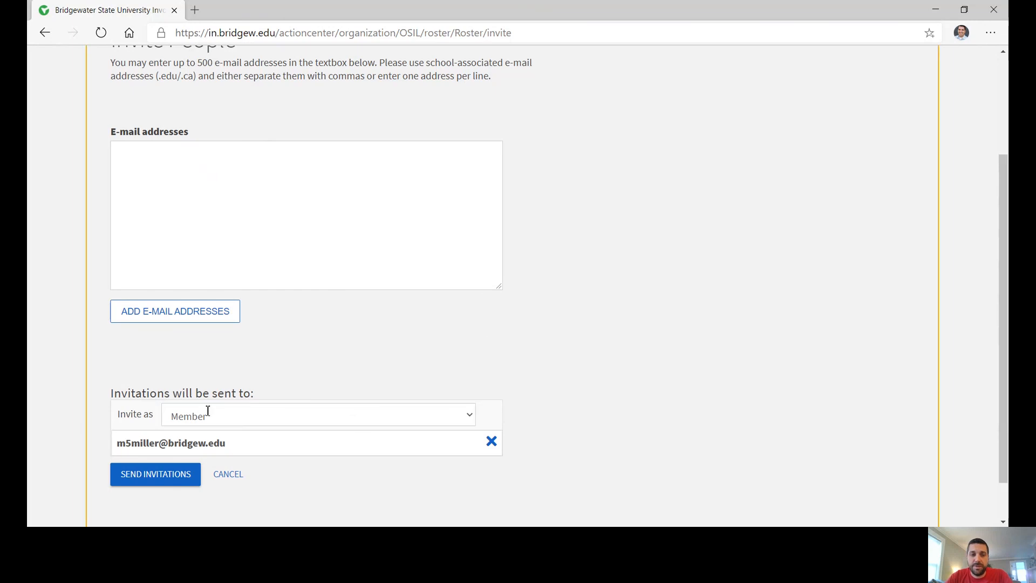
{"action": "left_click", "coordinate": [211, 166]}
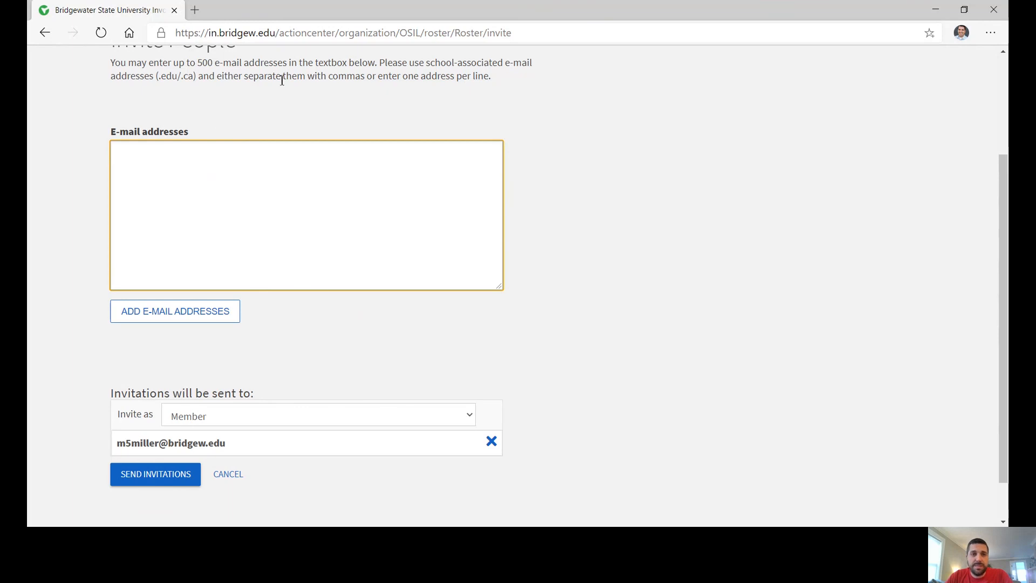
{"action": "left_click", "coordinate": [349, 80]}
{"action": "left_click", "coordinate": [419, 78]}
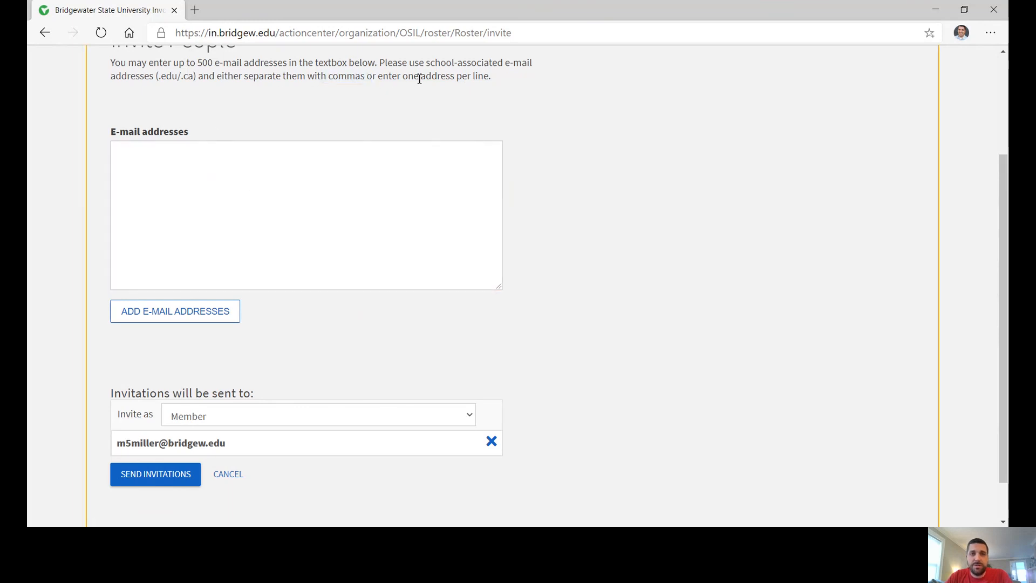
{"action": "left_click_drag", "start_coordinate": [402, 76], "coordinate": [485, 91]}
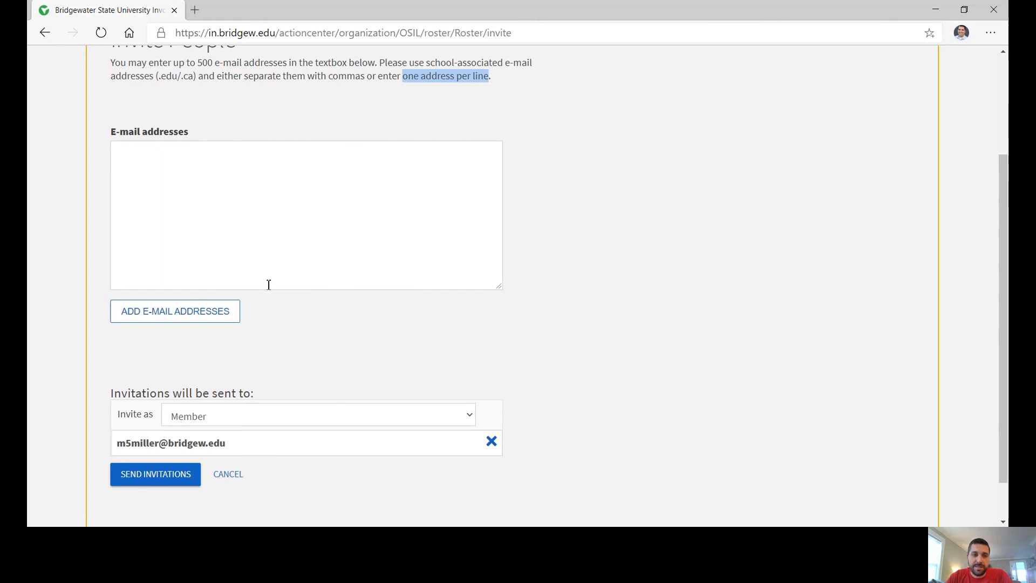
{"action": "left_click", "coordinate": [251, 201]}
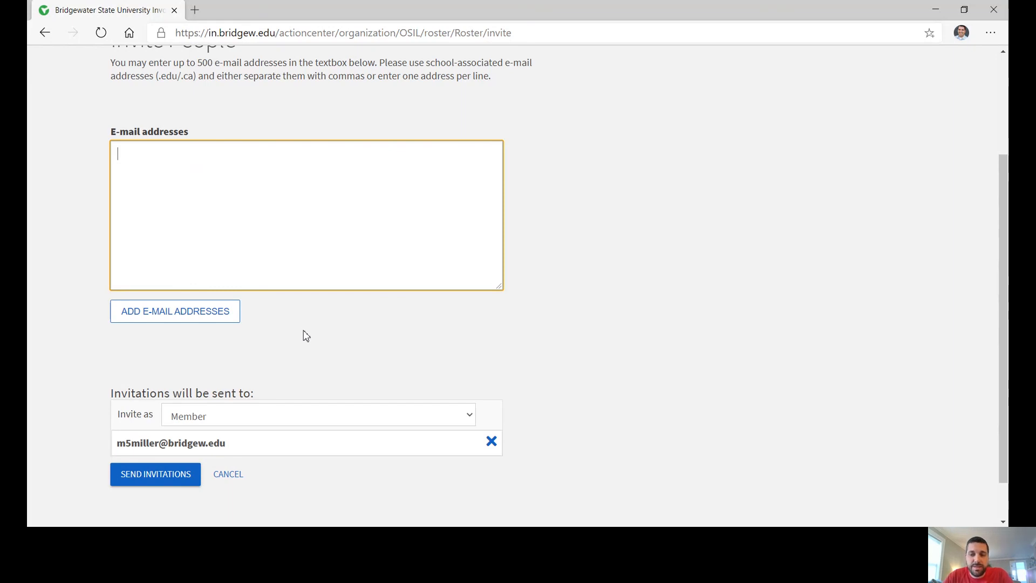
{"action": "scroll", "coordinate": [350, 334], "scroll_direction": "up", "scroll_amount": 3}
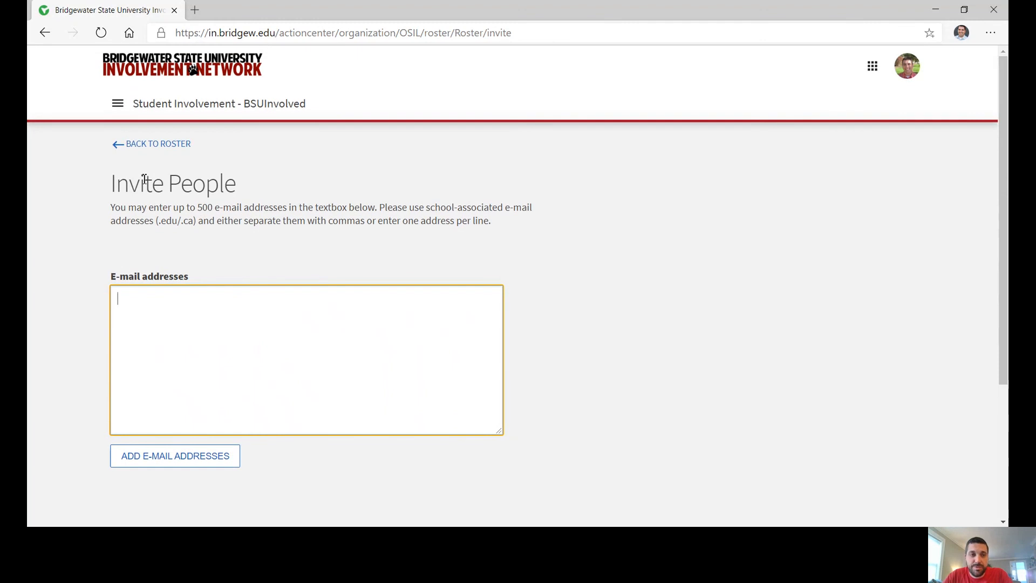
Return to the Roster and scroll down to the current members list.
{"action": "left_click", "coordinate": [155, 150]}
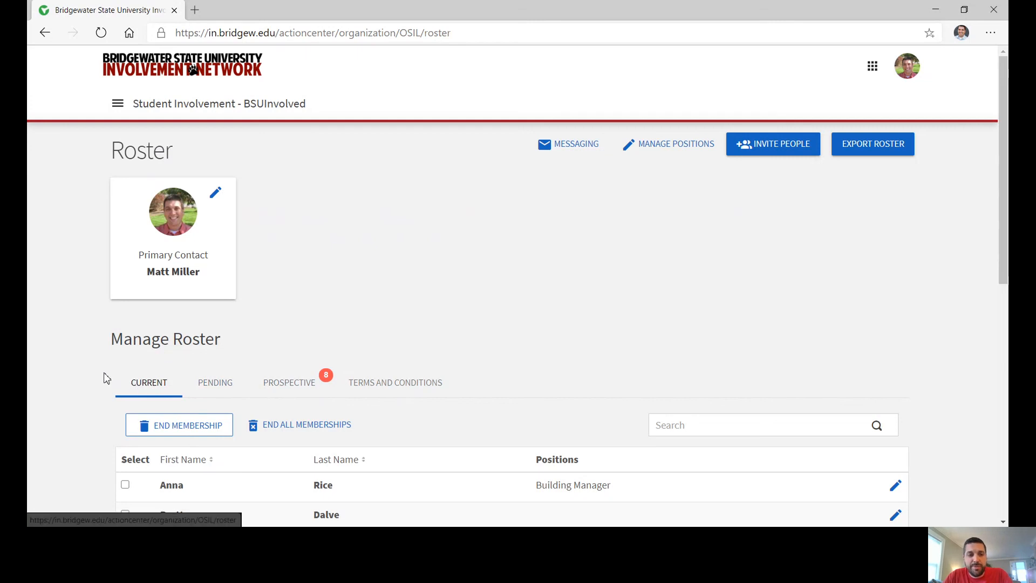
{"action": "scroll", "coordinate": [107, 378], "scroll_direction": "down", "scroll_amount": 1}
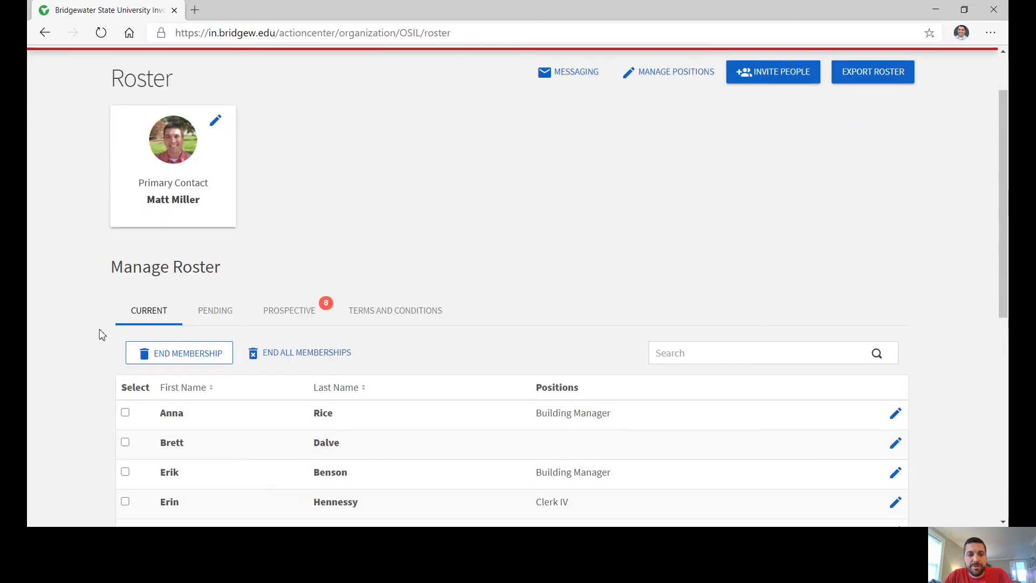
{"action": "left_click", "coordinate": [126, 413]}
{"action": "left_click", "coordinate": [126, 443]}
{"action": "left_click", "coordinate": [125, 472]}
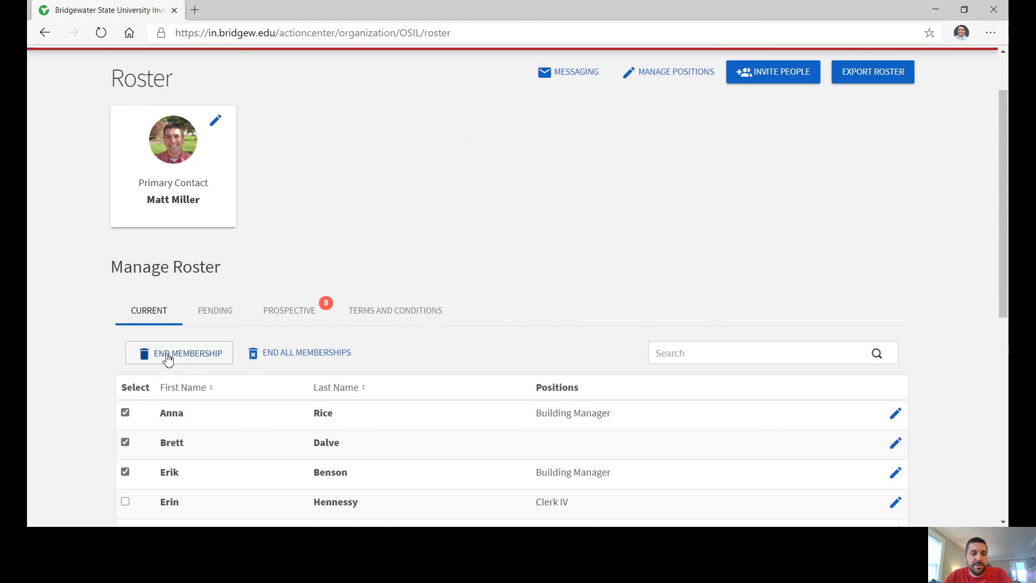
{"action": "left_click", "coordinate": [125, 413]}
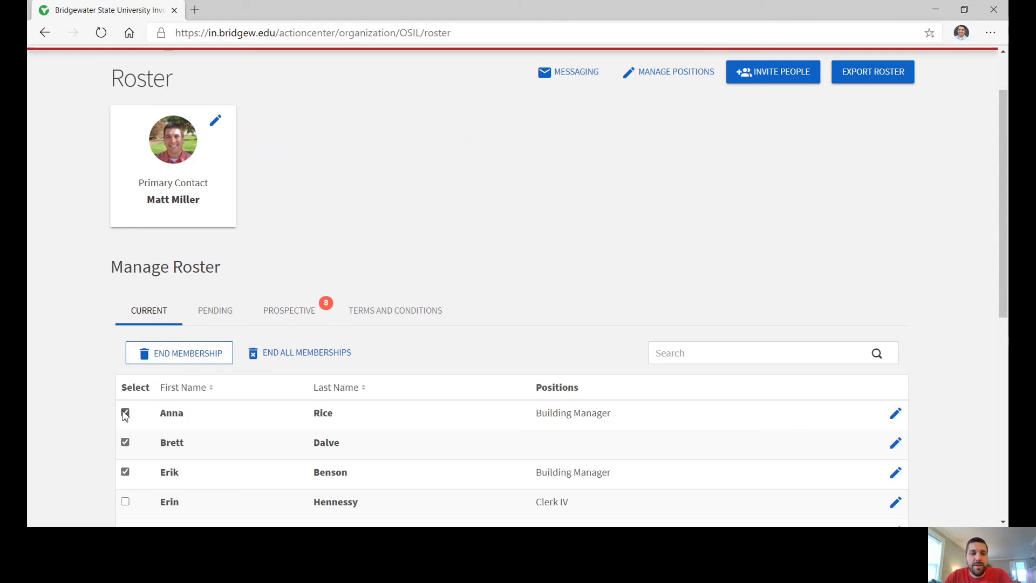
{"action": "left_click", "coordinate": [125, 443]}
{"action": "left_click", "coordinate": [125, 472]}
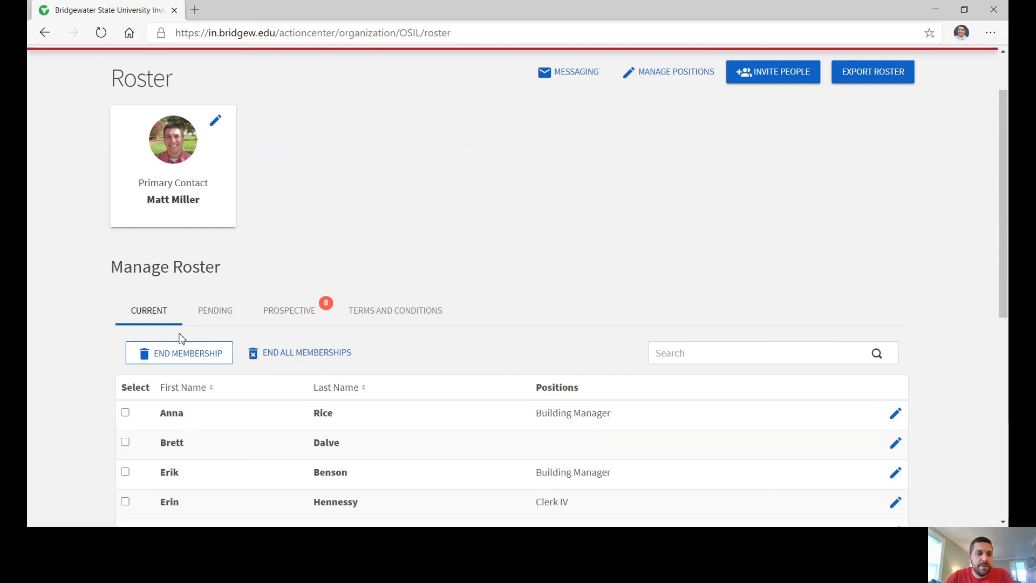
Show the Pending tab, listing the one school e-mail invited on 5/20/2019.
{"action": "left_click", "coordinate": [222, 316]}
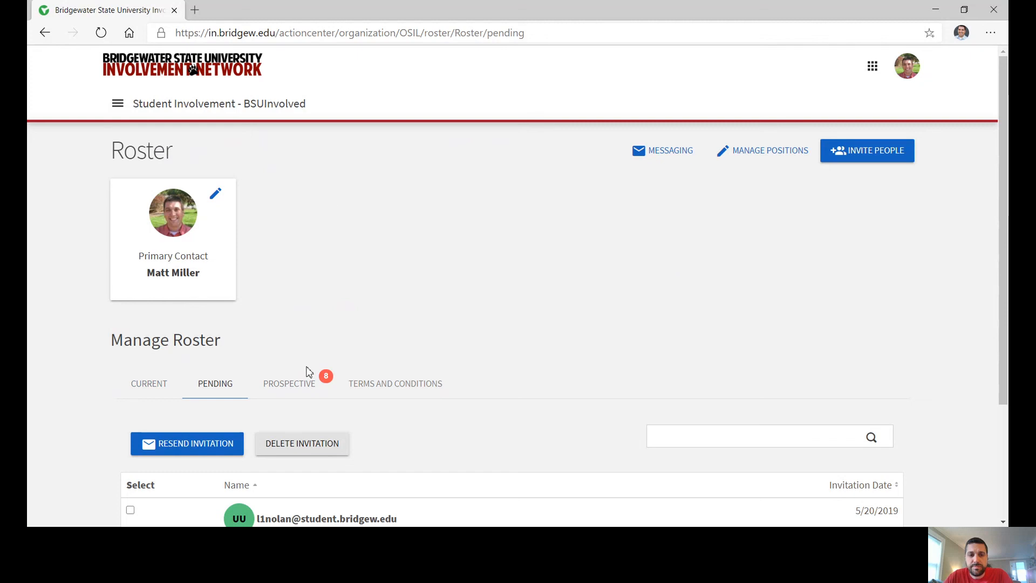
Return to the Current tab of Manage Roster to view the organization's current members.
{"action": "left_click", "coordinate": [154, 381]}
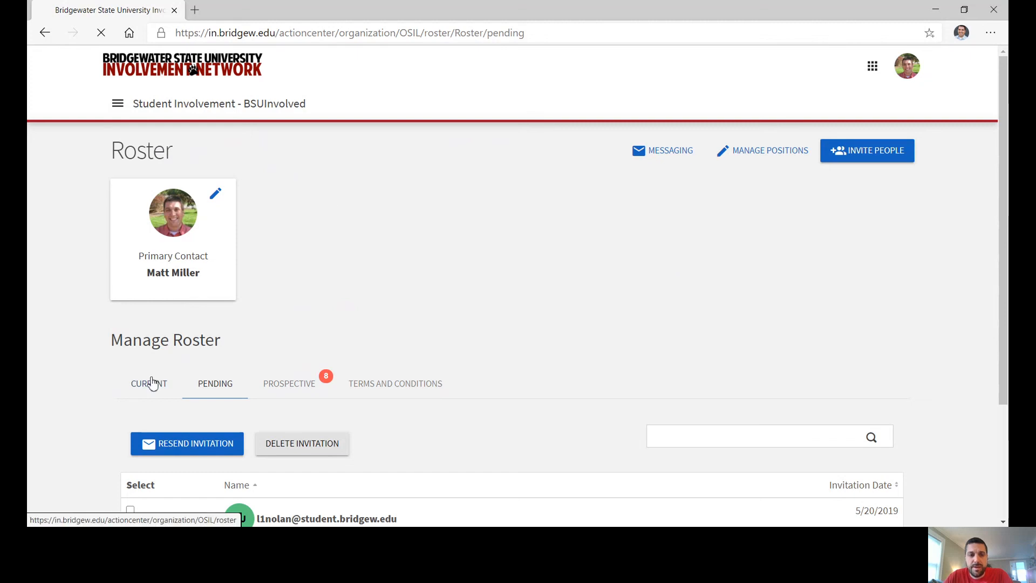